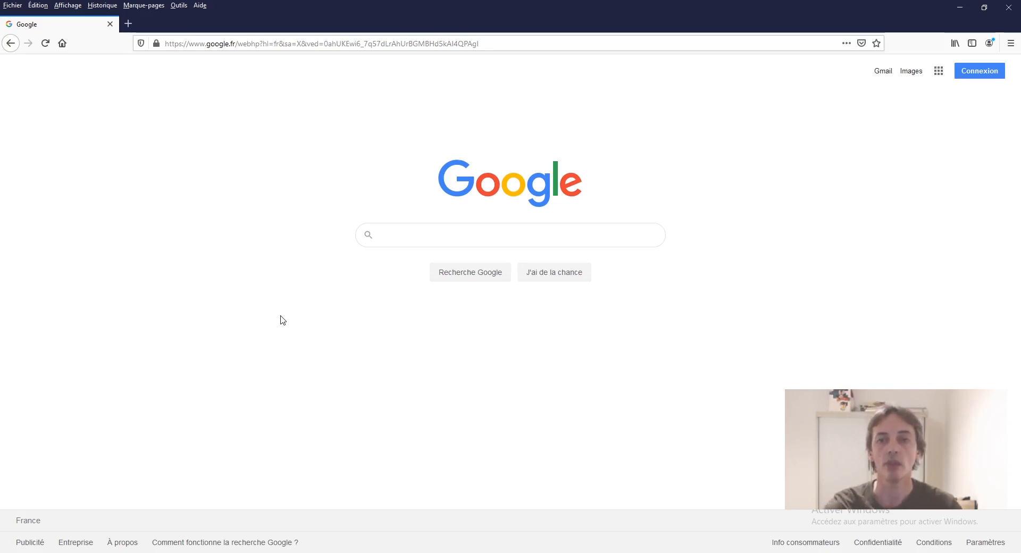
Step: Search Google for "audacity"
click(394, 232)
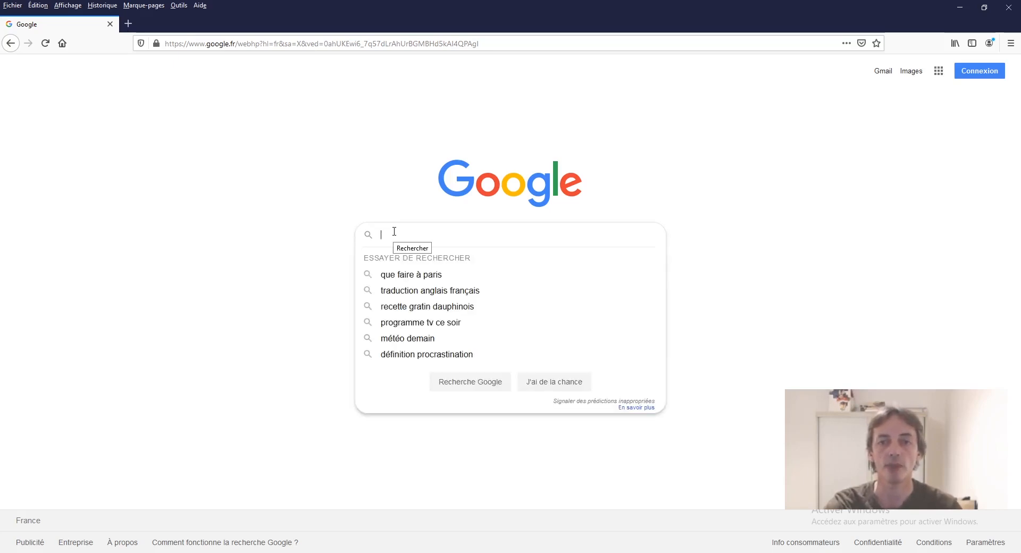
text(audacir)
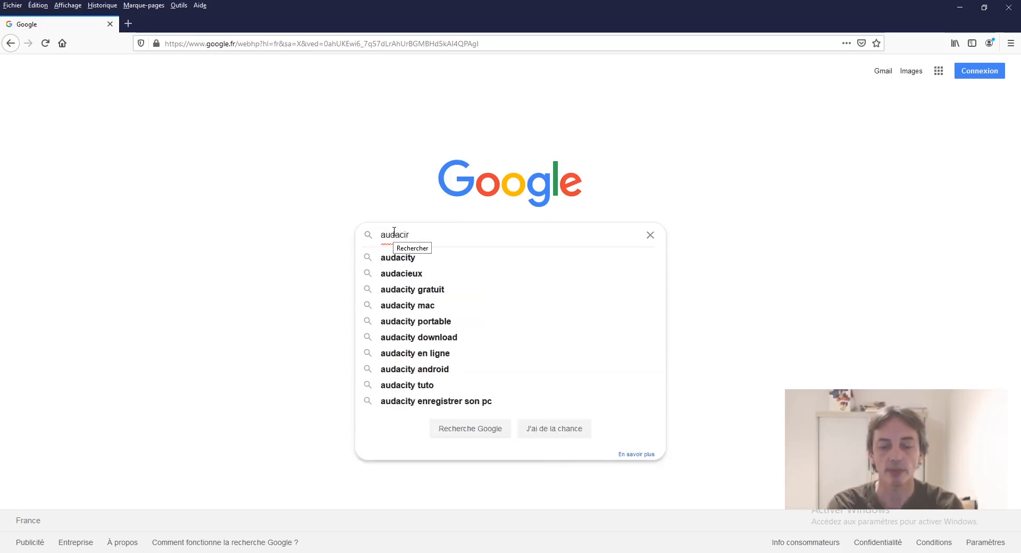
key(BackSpace)
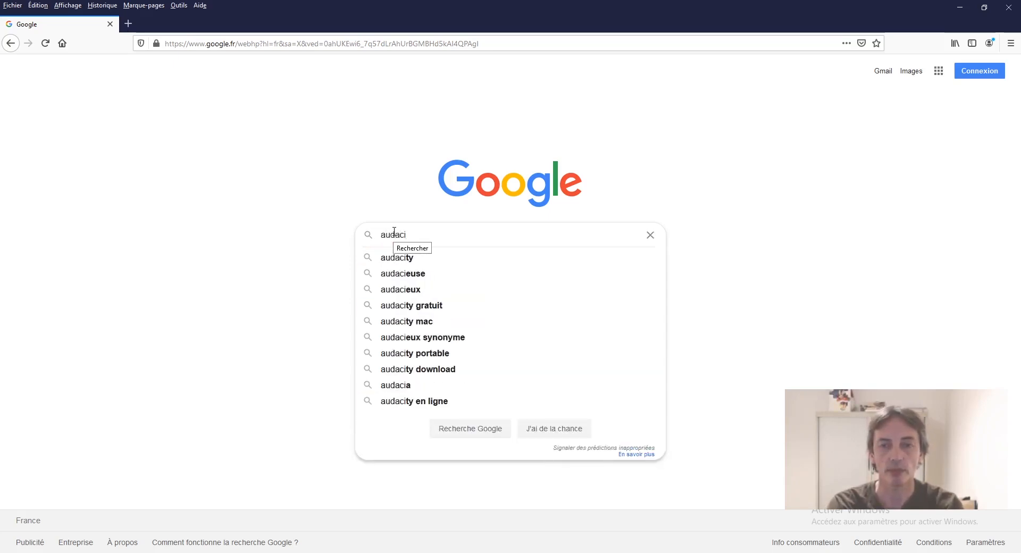
text(ty)
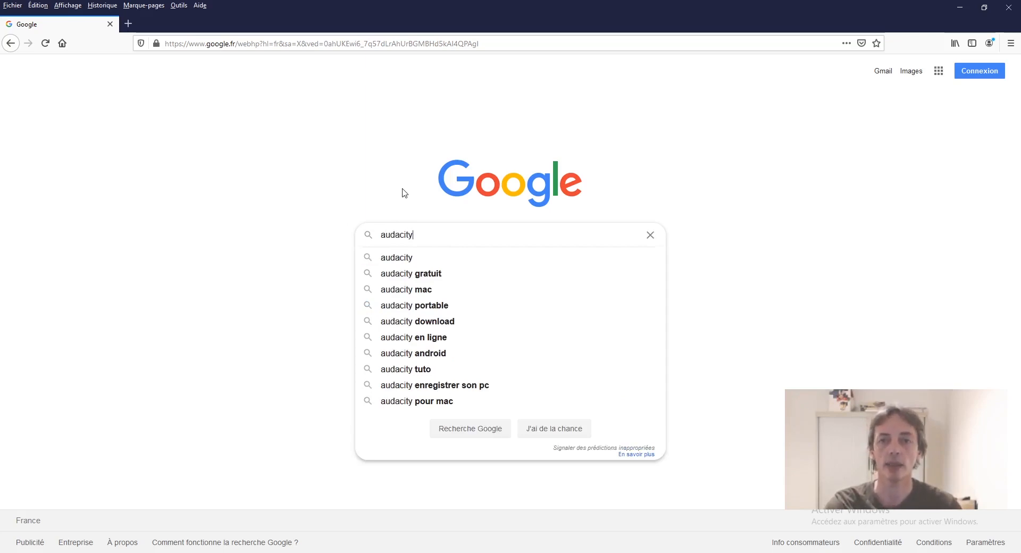
key(Return)
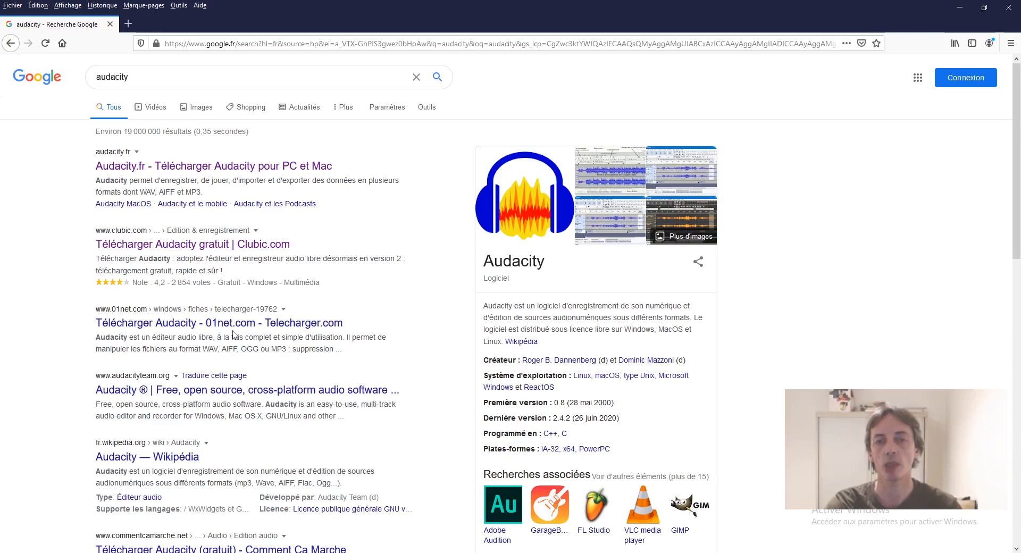
Step: Try to download the Audacity 2.4.2 Windows installer from Clubic, ignoring the recommended Brave offer, and close the browser
click(197, 245)
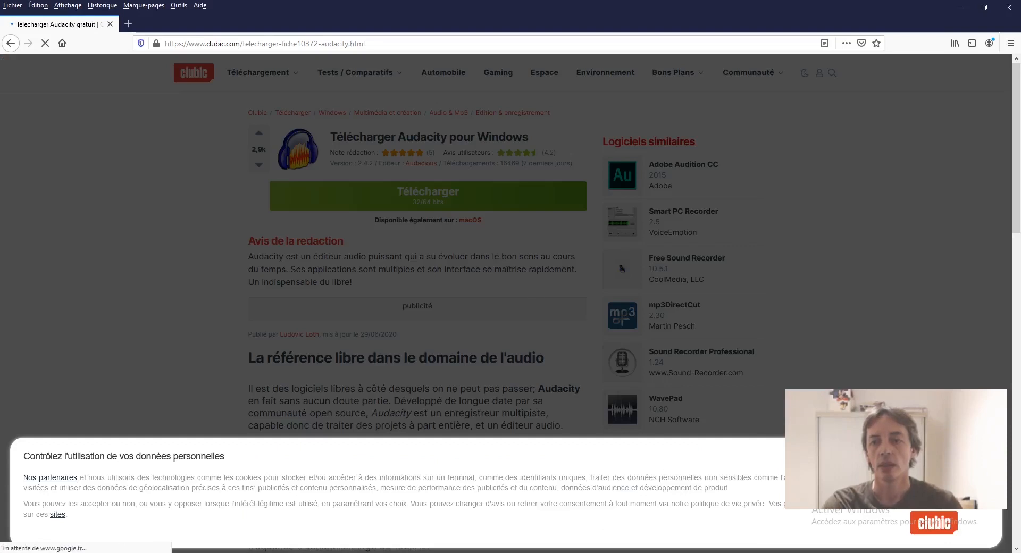
click(934, 472)
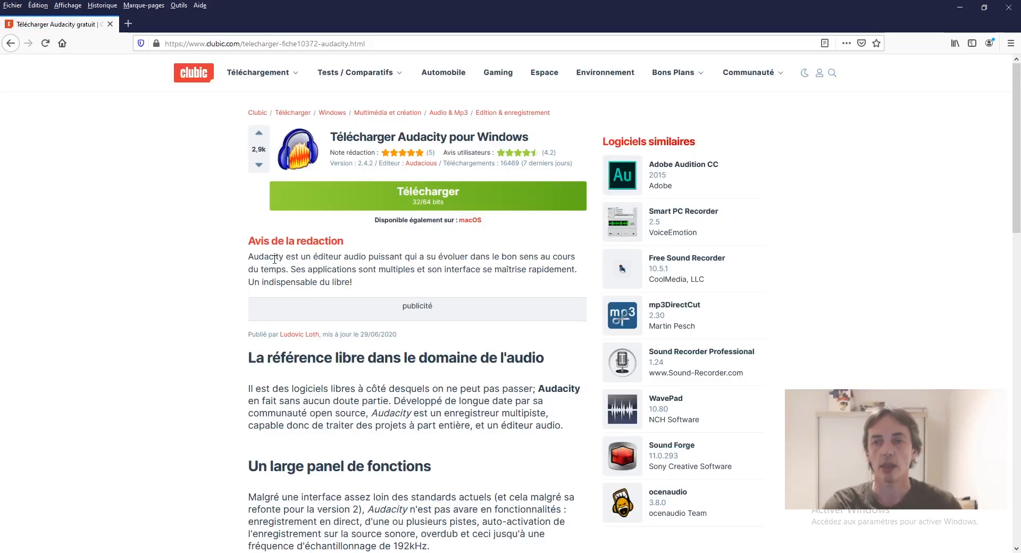
click(419, 207)
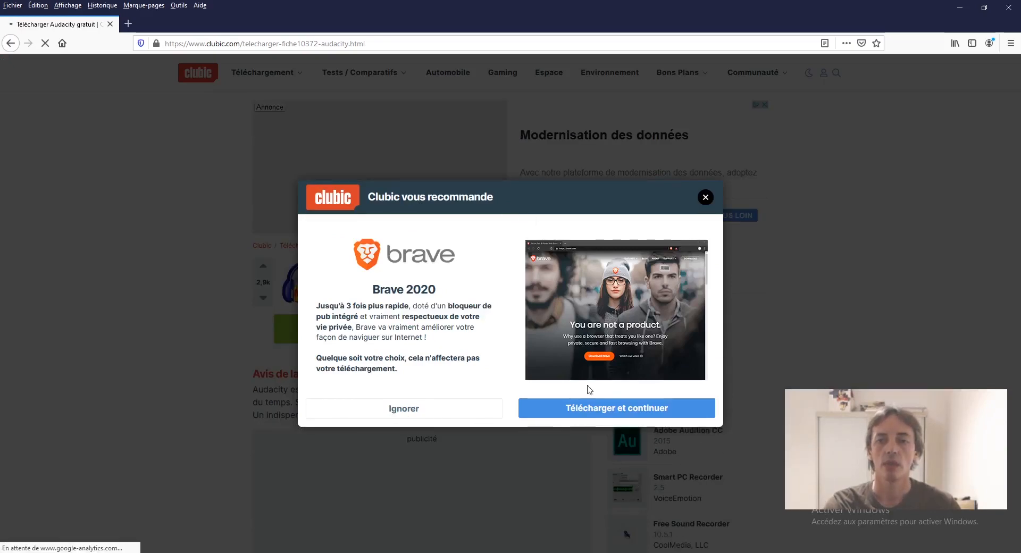
click(419, 409)
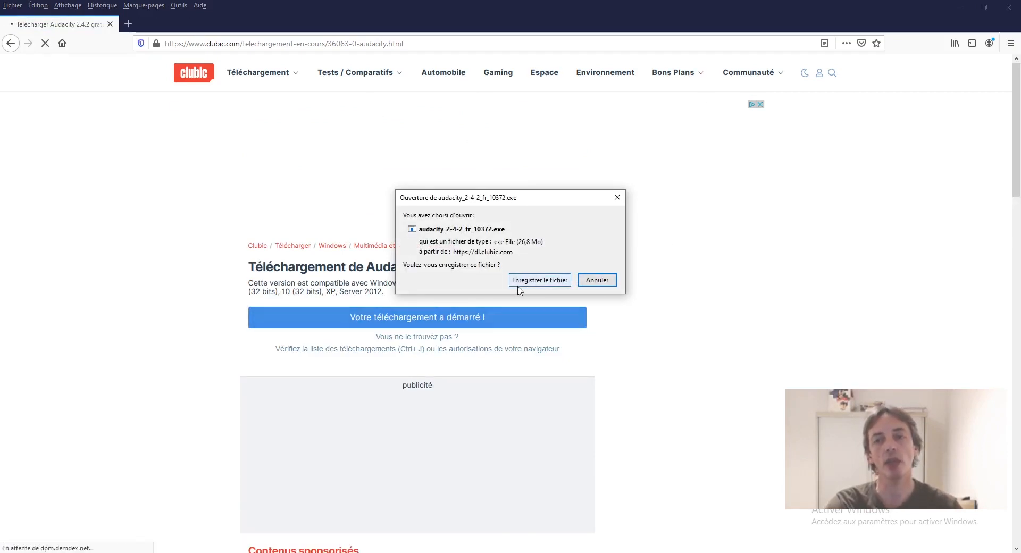
click(597, 280)
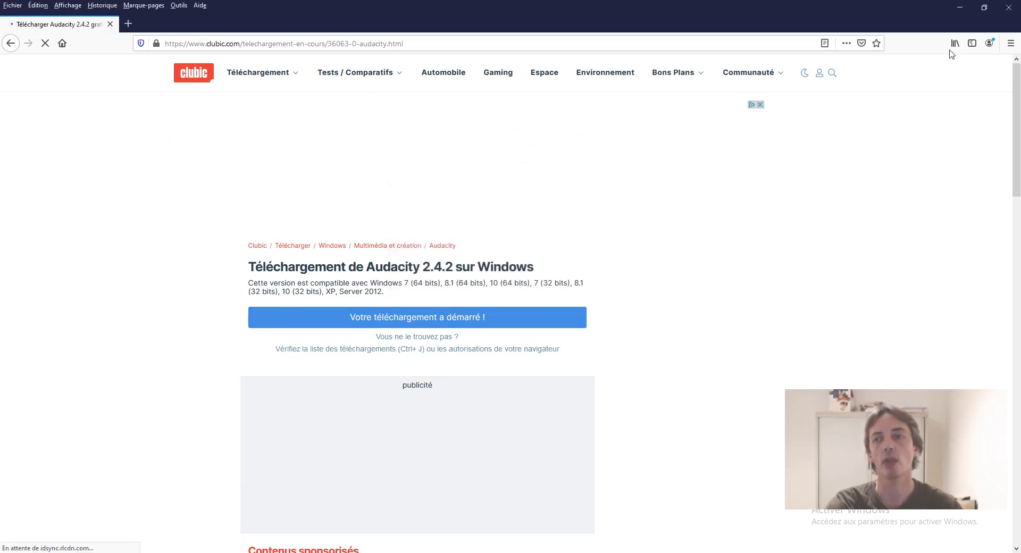
click(1008, 7)
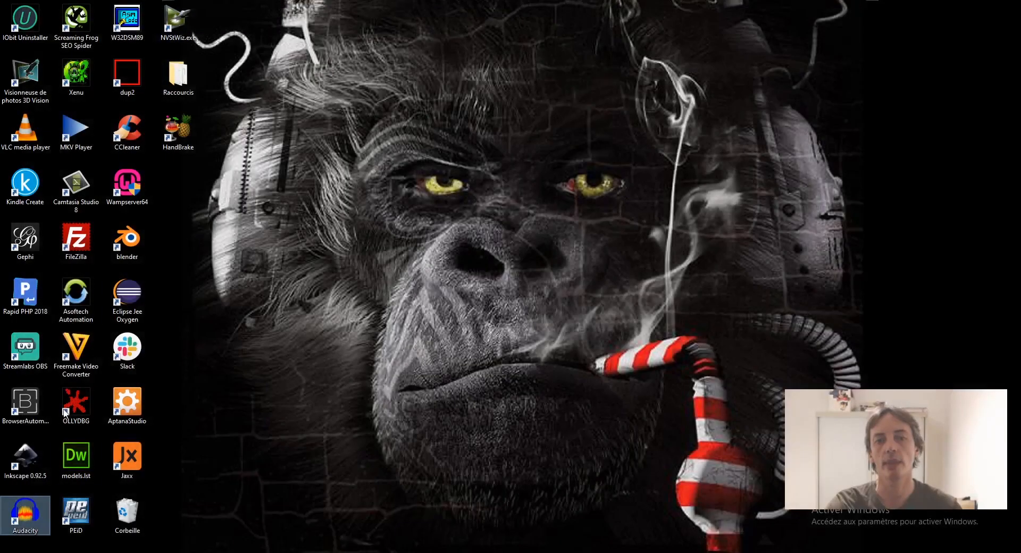
Step: Launch Audacity and open the recording 2020_05_30_02_14_36.mp3
double_click(36, 525)
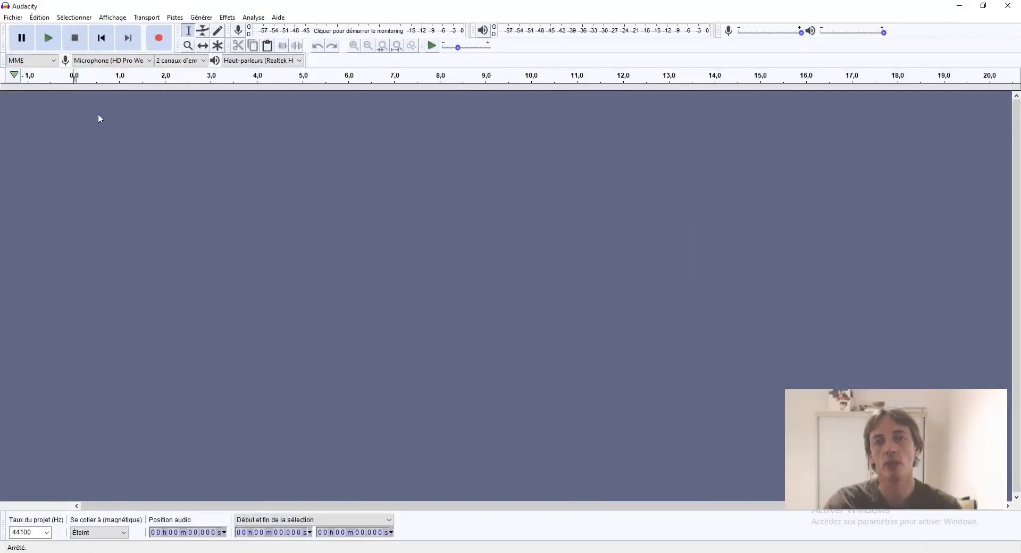
click(15, 19)
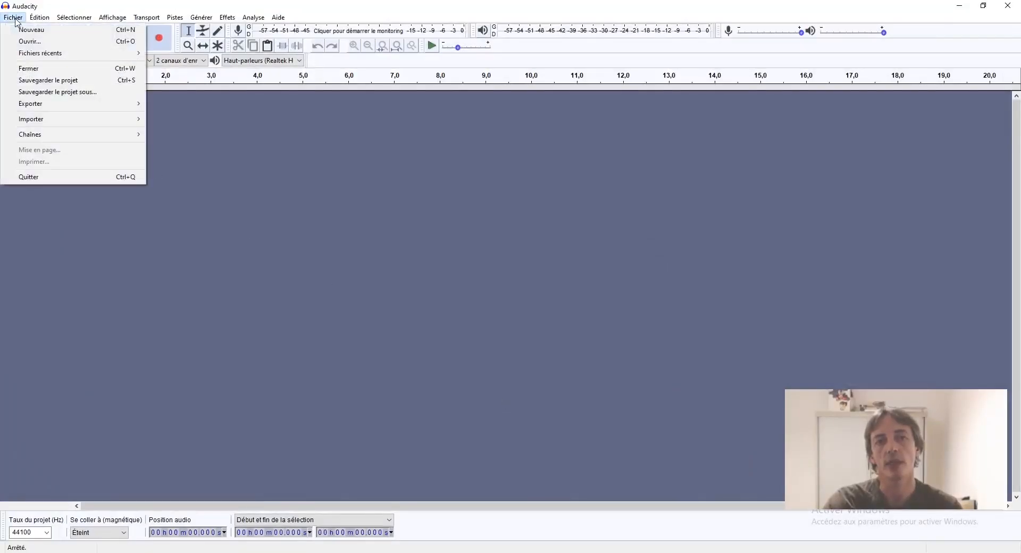
click(30, 41)
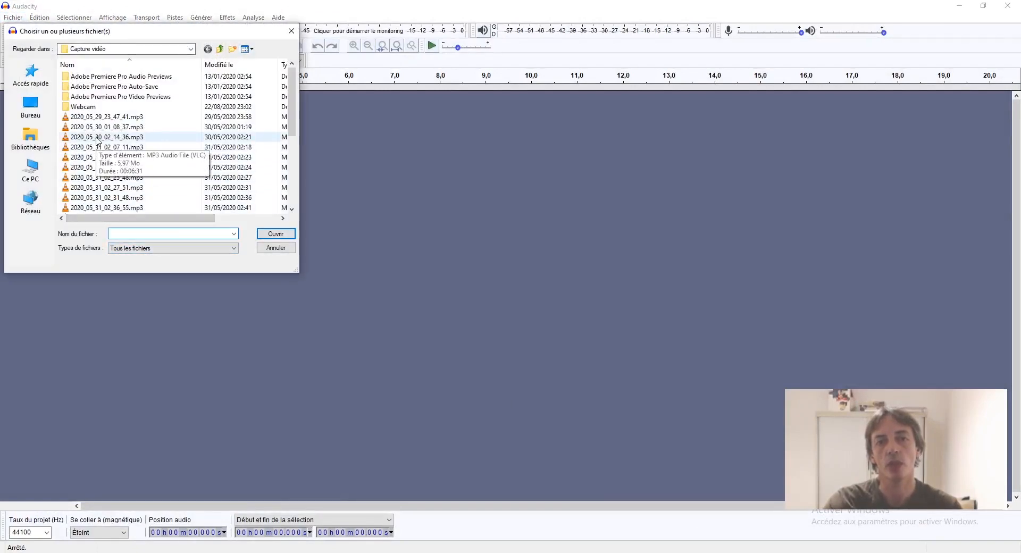
double_click(97, 140)
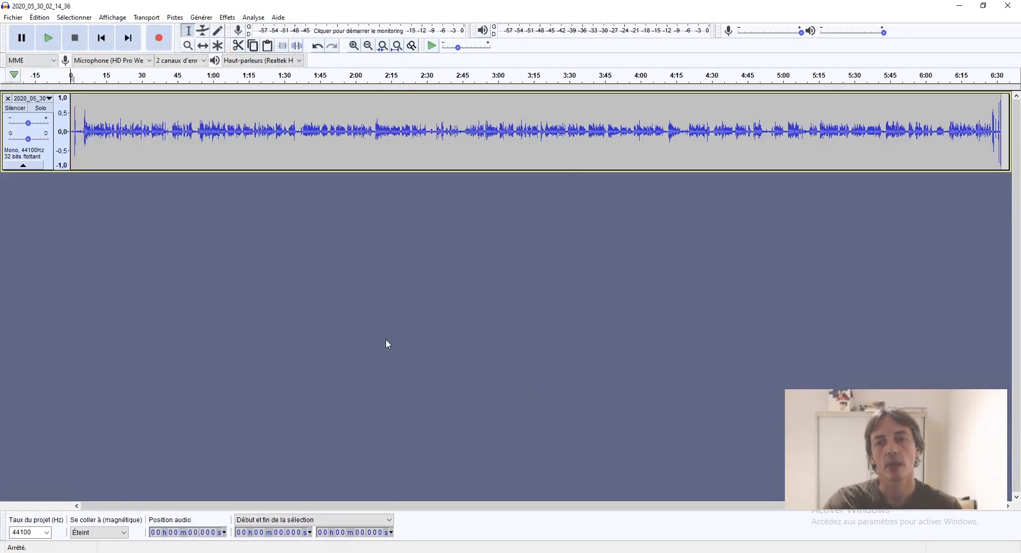
Step: Enlarge the audio track's height and zoom in on about the first six seconds of its waveform
drag(371, 170, 383, 497)
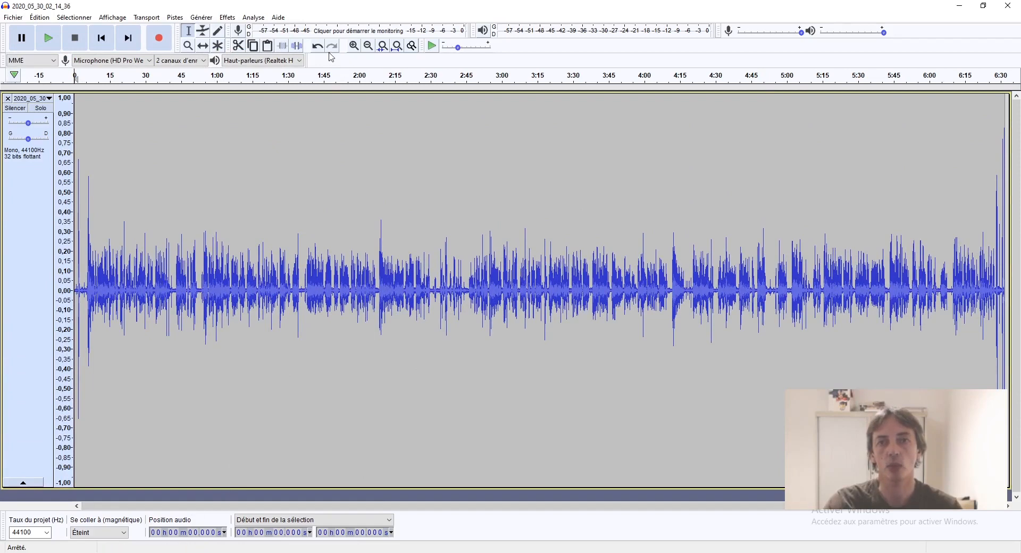
click(354, 46)
click(355, 46)
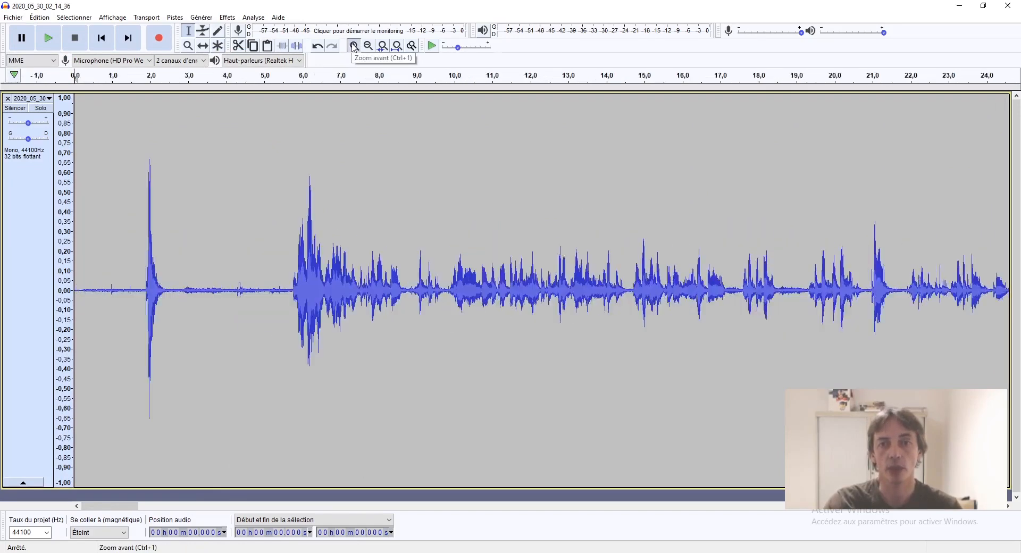
click(354, 47)
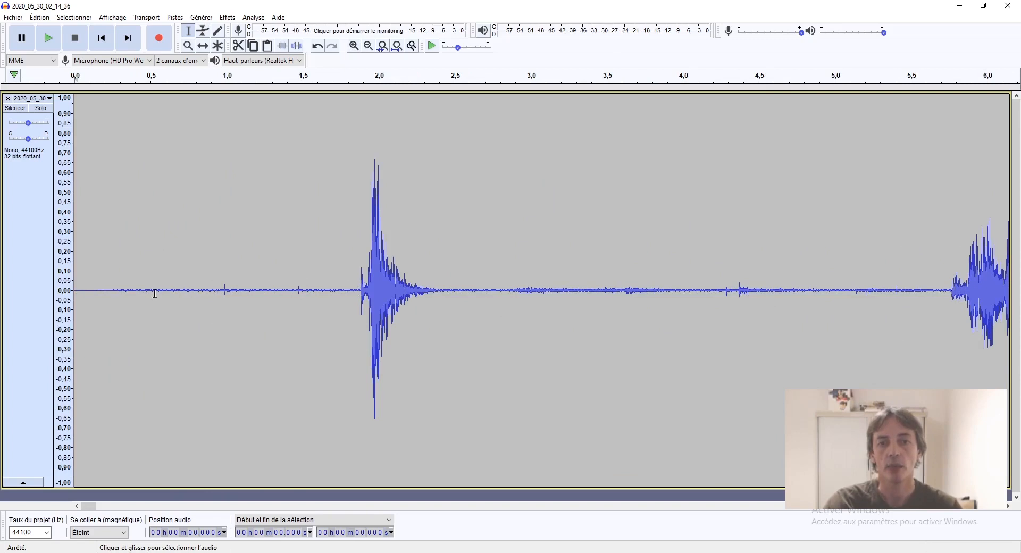
Step: Select the quiet background-noise passage from about 0.54 to 0.80 s and capture it as the noise profile for Noise Reduction
drag(102, 290, 316, 296)
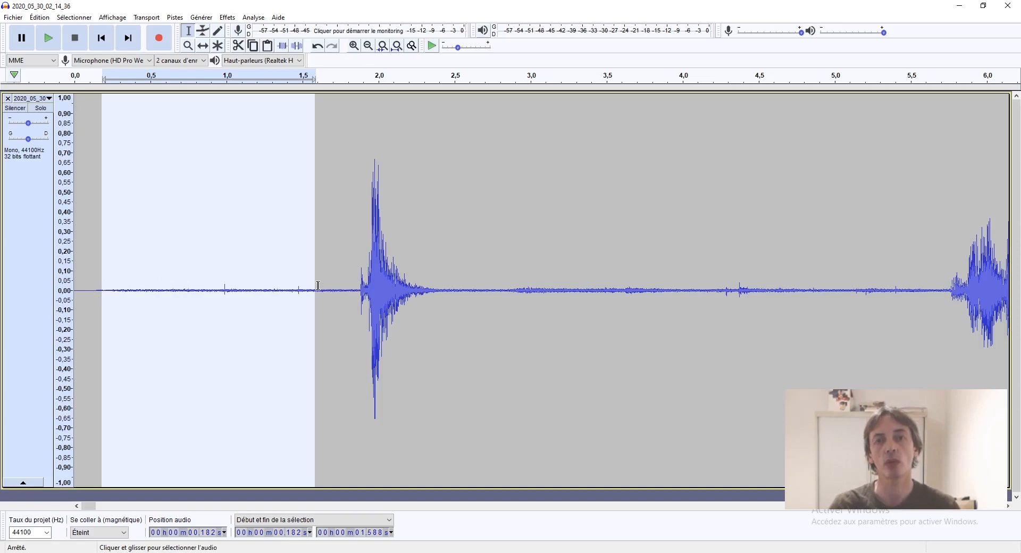
click(164, 324)
click(157, 290)
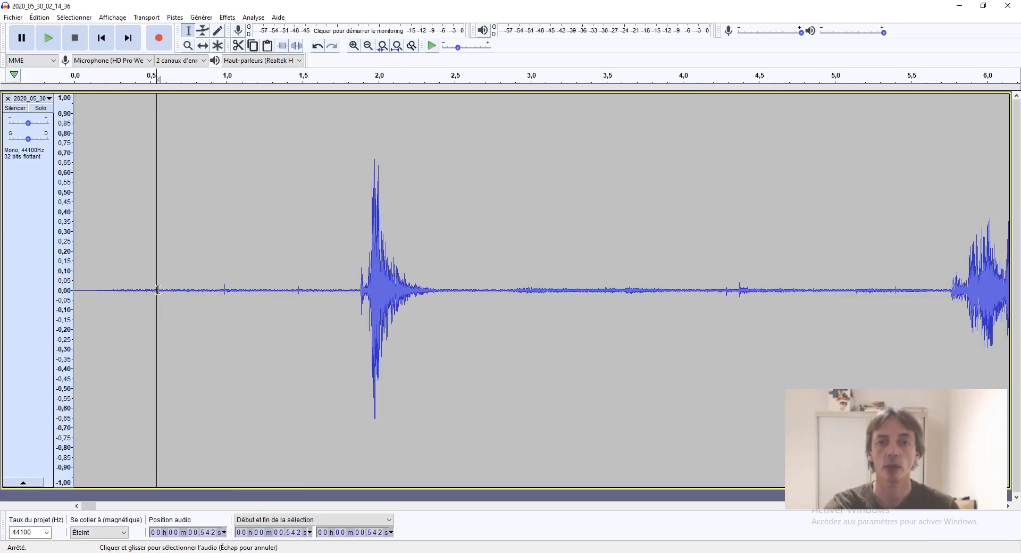
drag(158, 290, 196, 288)
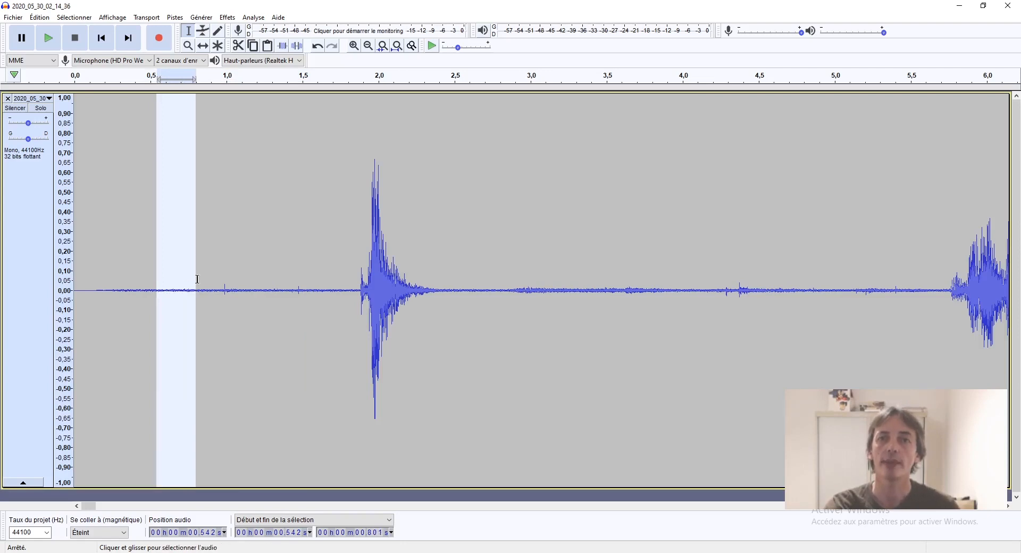
click(228, 18)
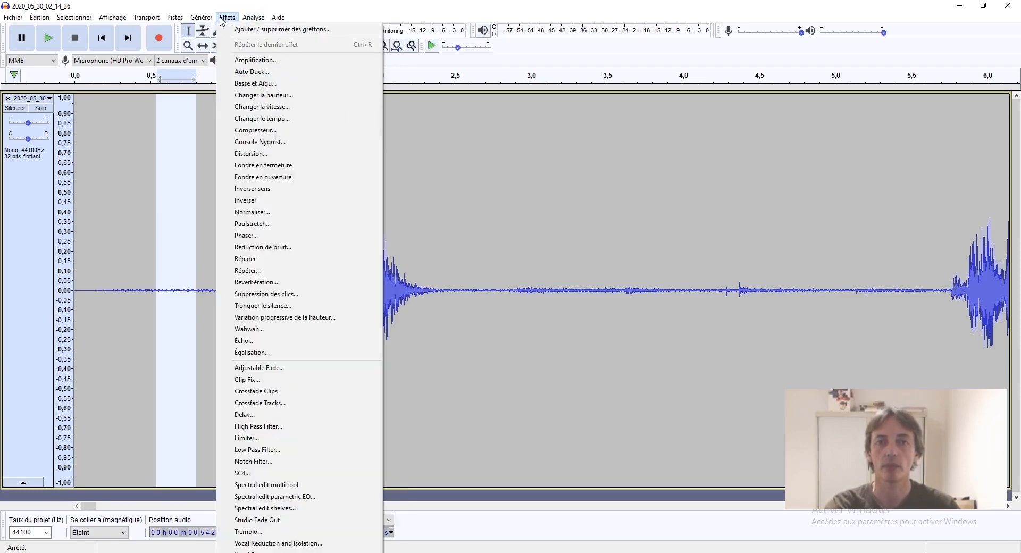
click(256, 247)
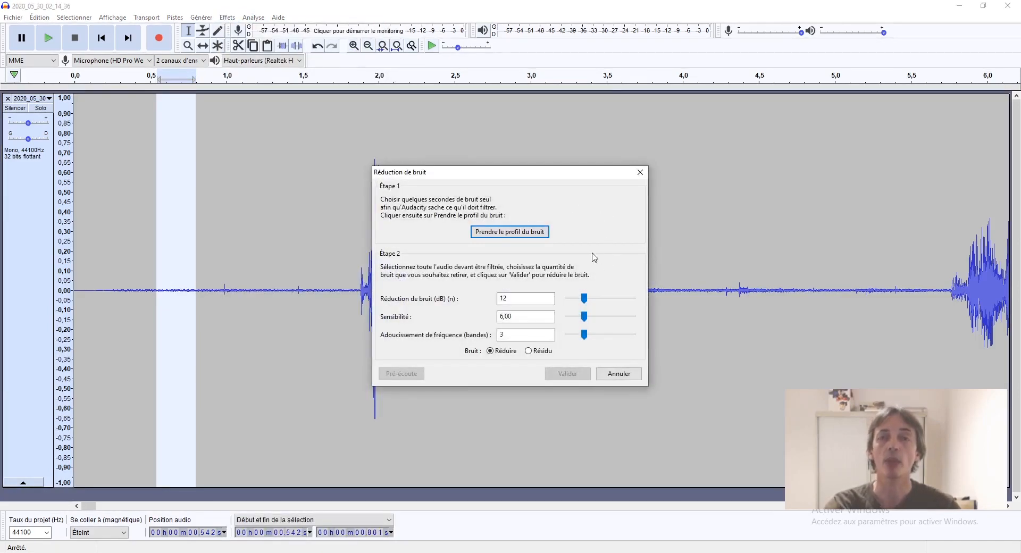
click(496, 233)
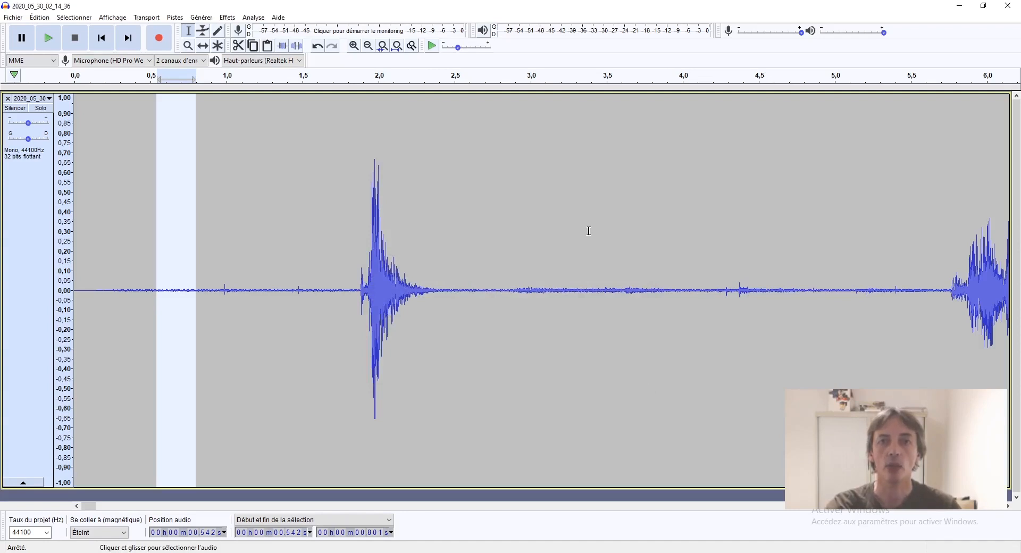
Step: Apply Noise Reduction to the entire recording with 12 dB reduction, sensitivity 6.00 and 3 frequency smoothing bands
key(ctrl+a)
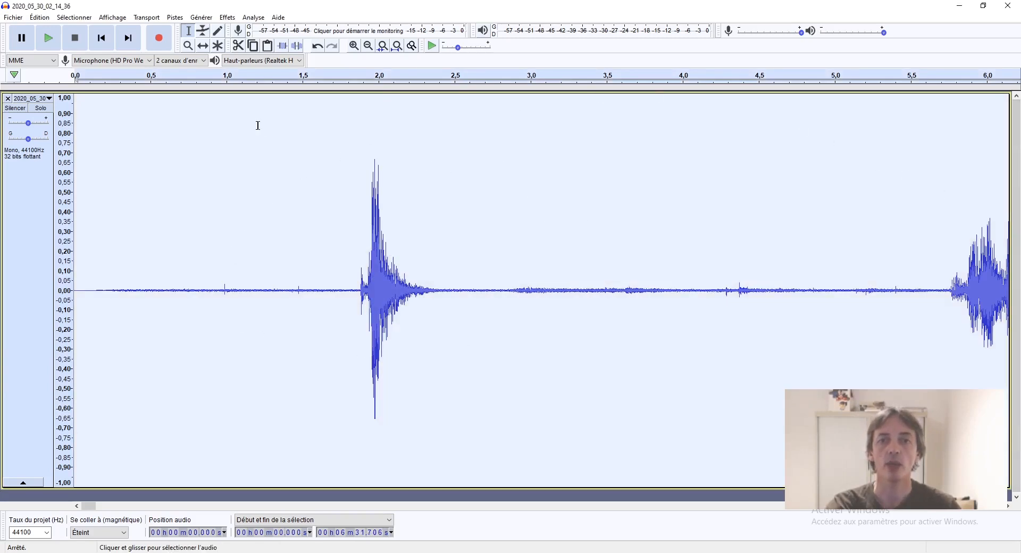
click(228, 18)
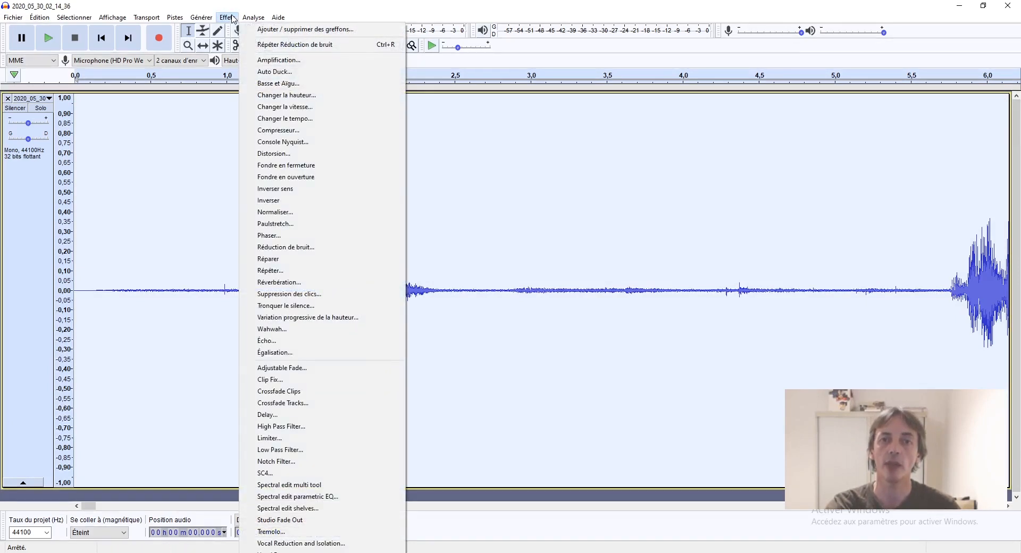
click(286, 247)
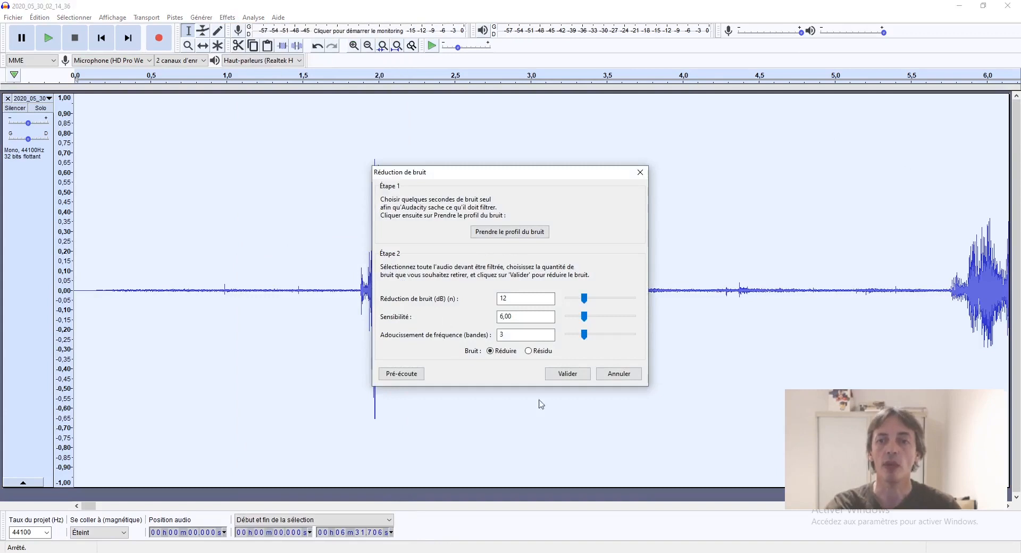
click(568, 374)
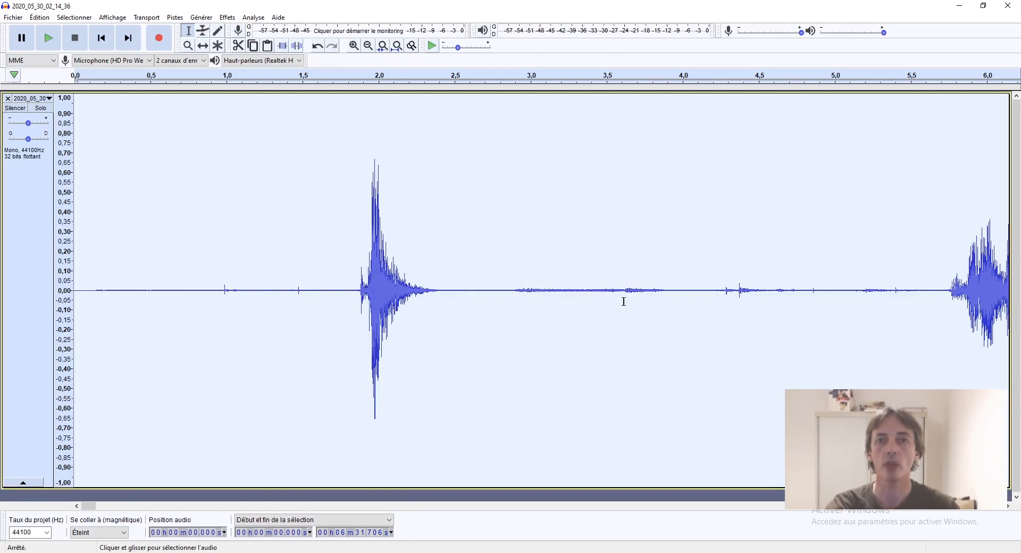
Step: Reselect the quiet passage from about 0.54 to 0.80 s before the first peak and retake the noise profile
click(163, 319)
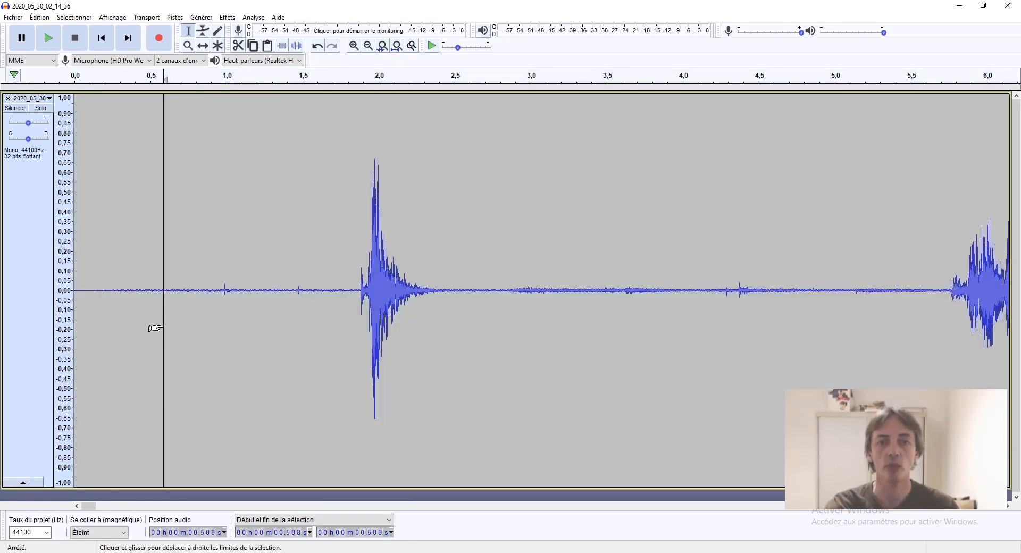
click(156, 290)
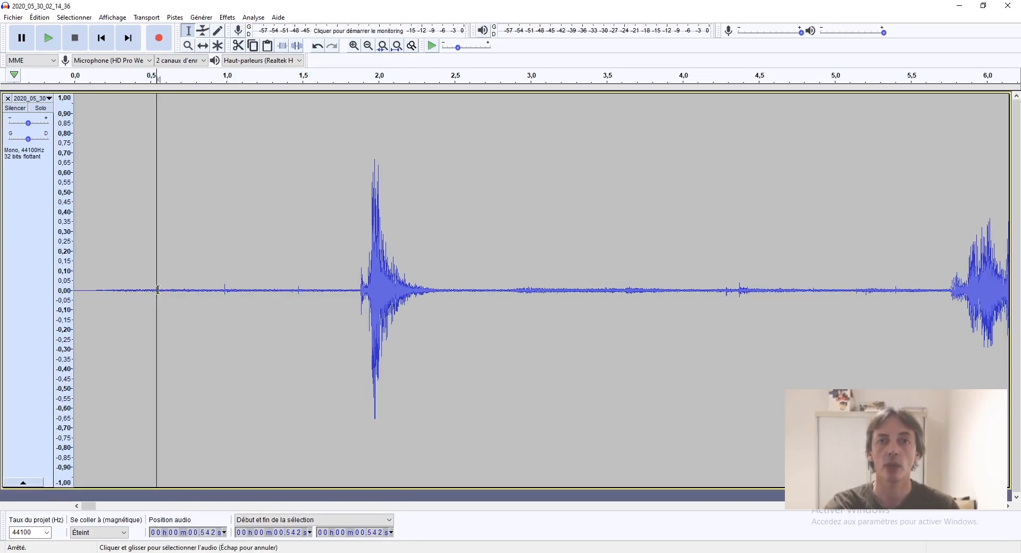
drag(158, 290, 196, 288)
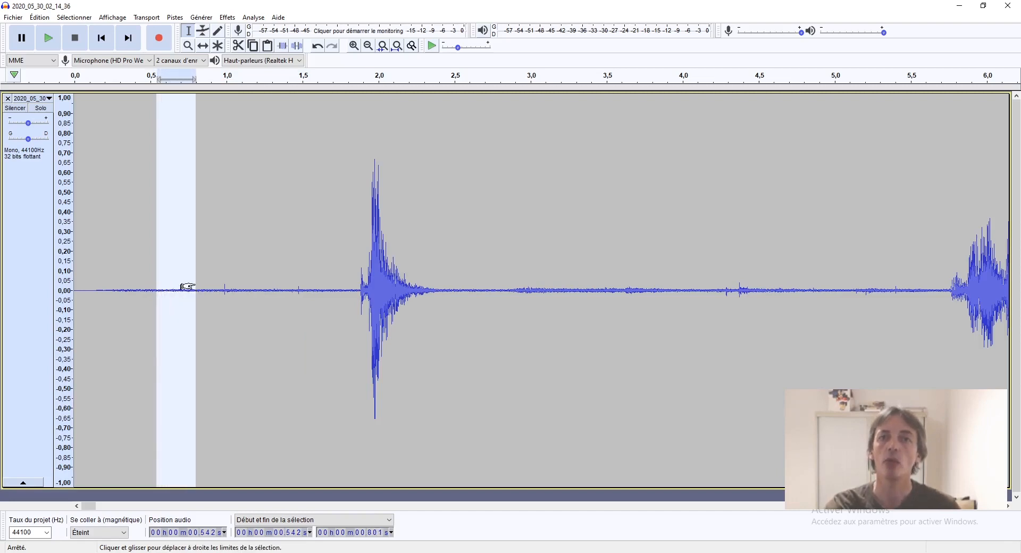
click(231, 18)
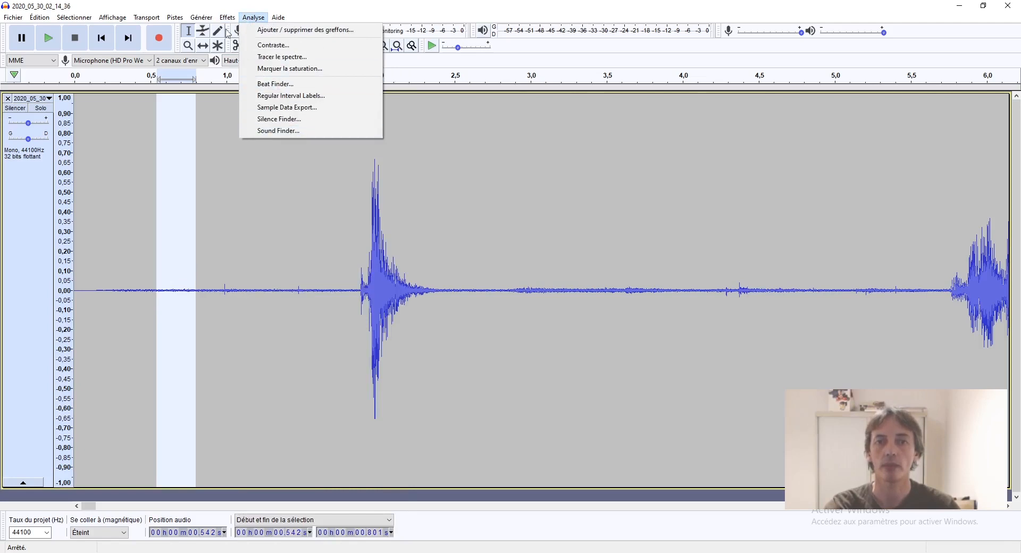
click(263, 247)
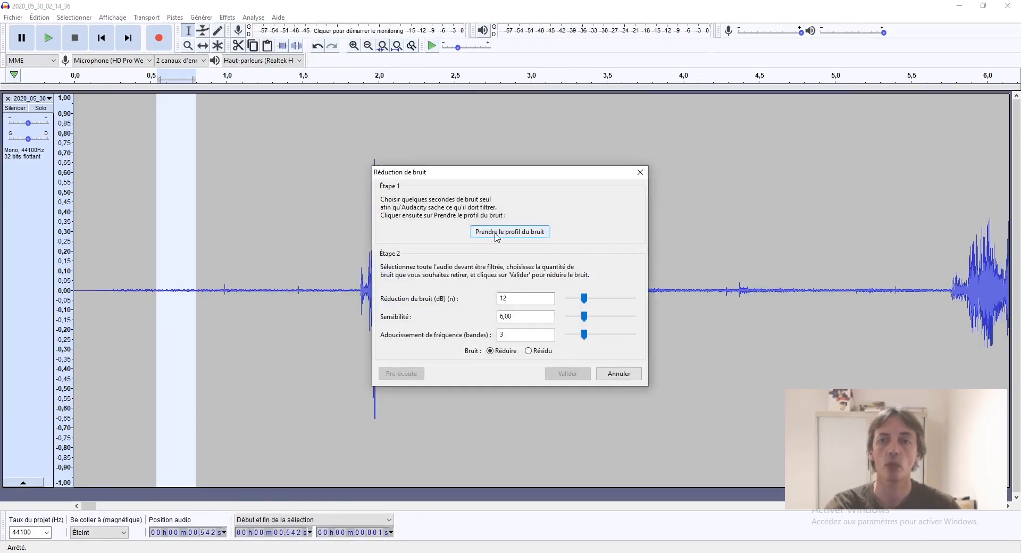
click(498, 234)
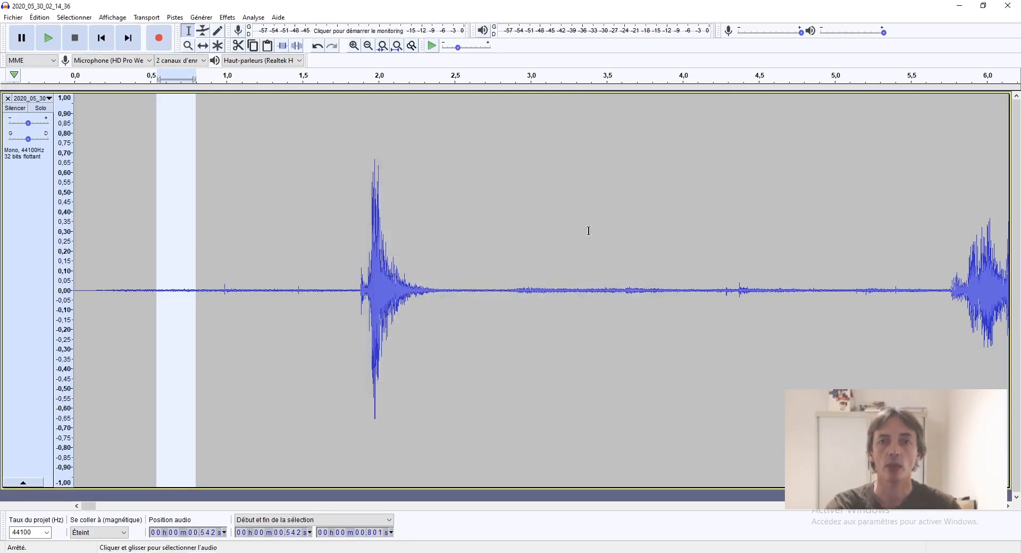
Step: Apply Noise Reduction again to the entire recording with 12 dB reduction, sensitivity 6.00 and 3 frequency smoothing bands
click(589, 230)
key(ctrl+a)
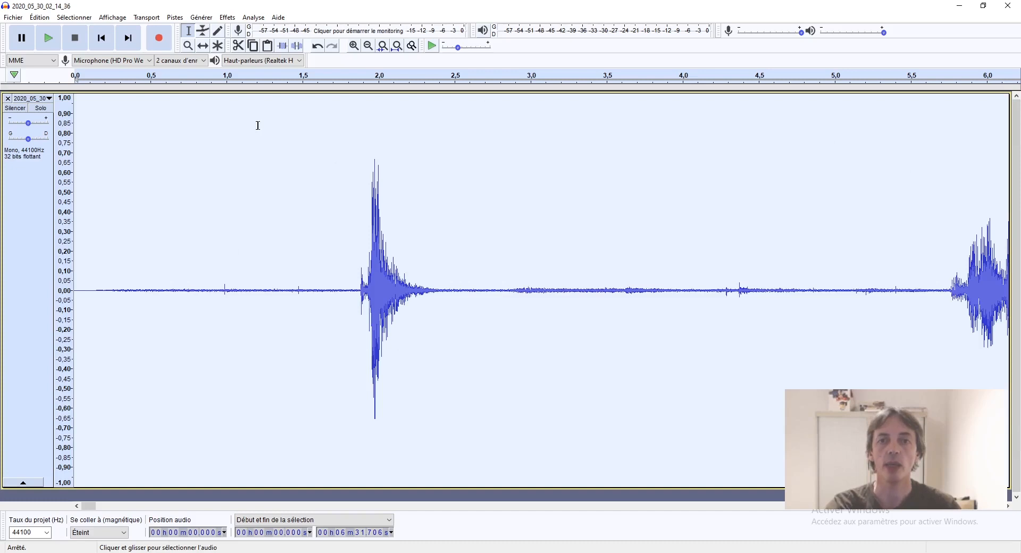
click(231, 18)
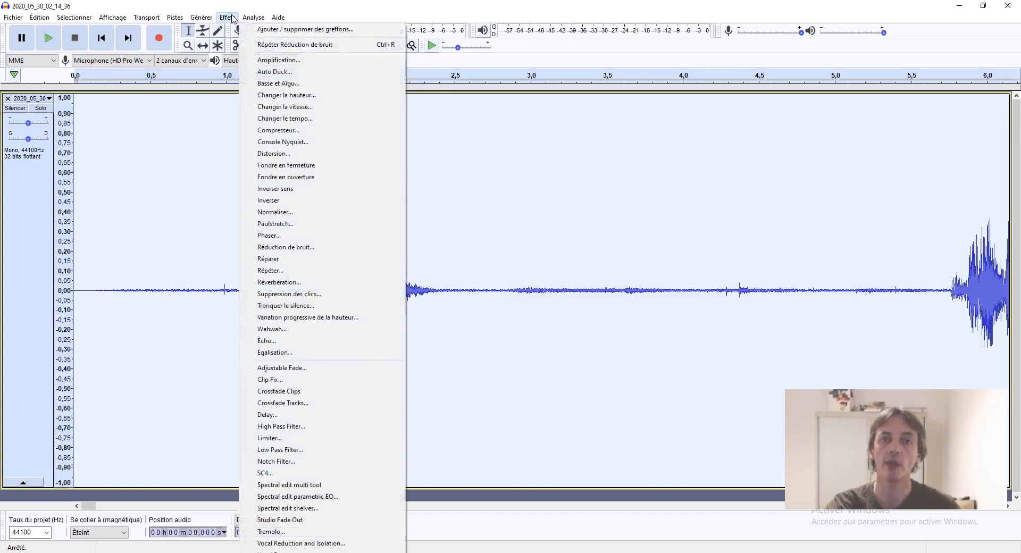
click(286, 248)
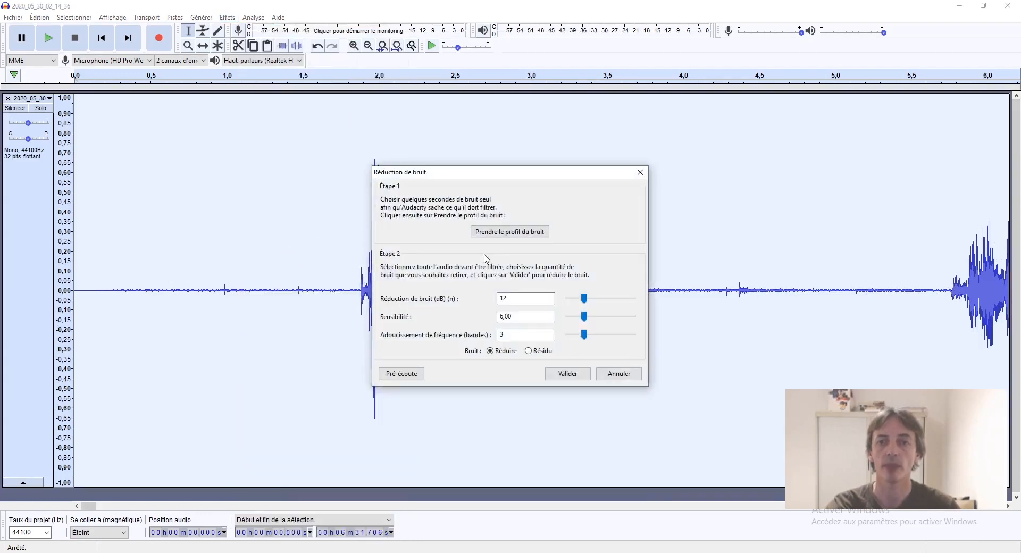
click(565, 378)
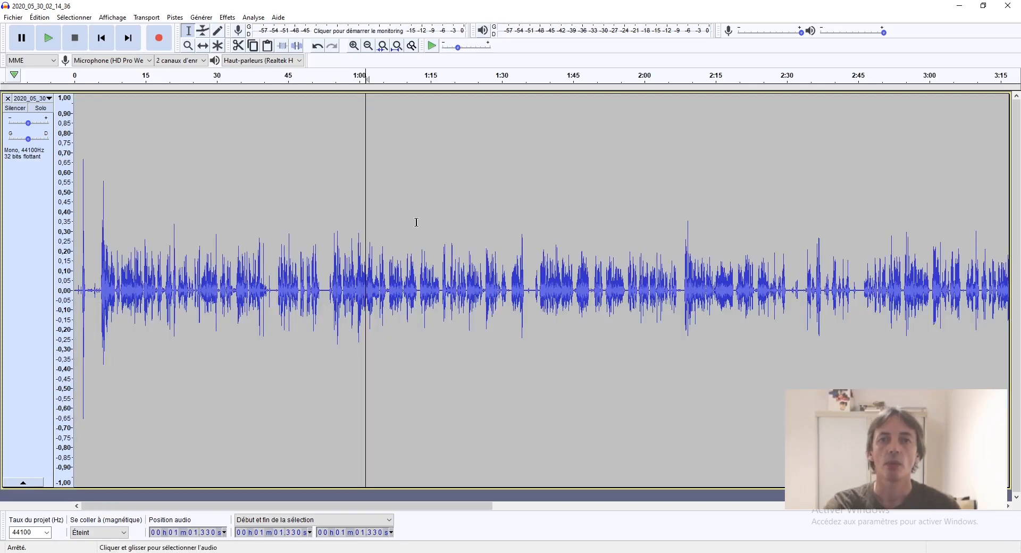
Step: Apply Bass and Treble twice to the entire recording with bass at 5.0 dB and treble at -7.0 dB, and close the effect
key(ctrl+a)
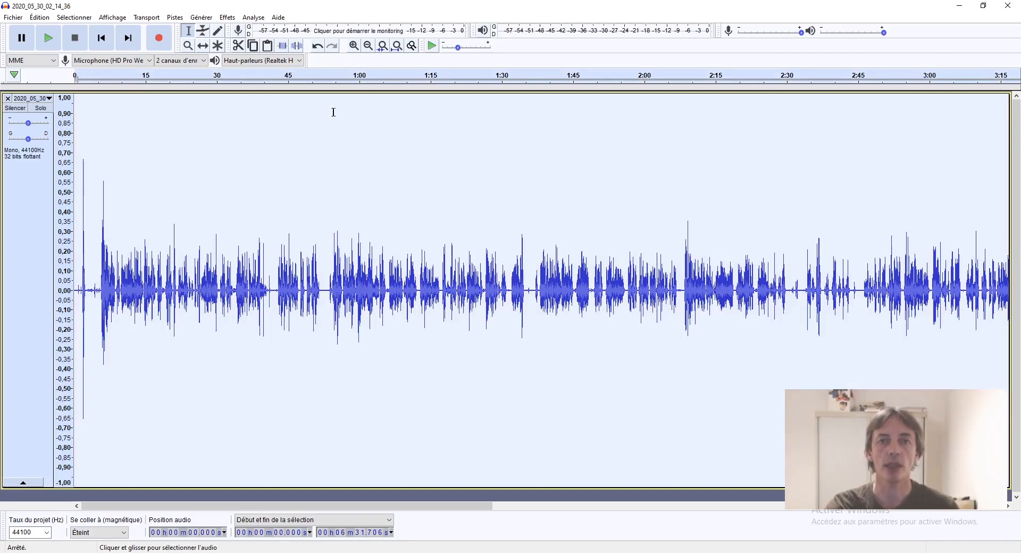
click(235, 20)
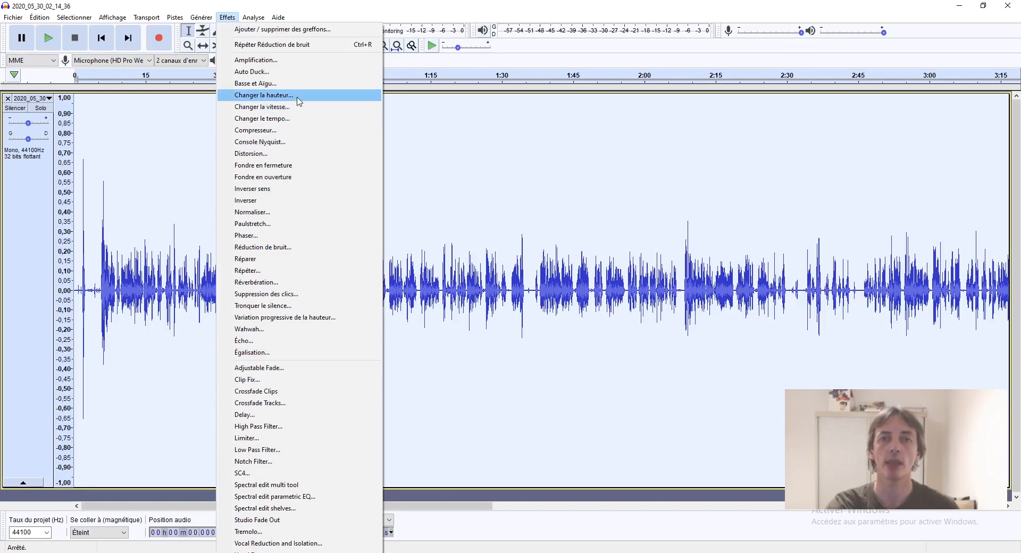
click(255, 83)
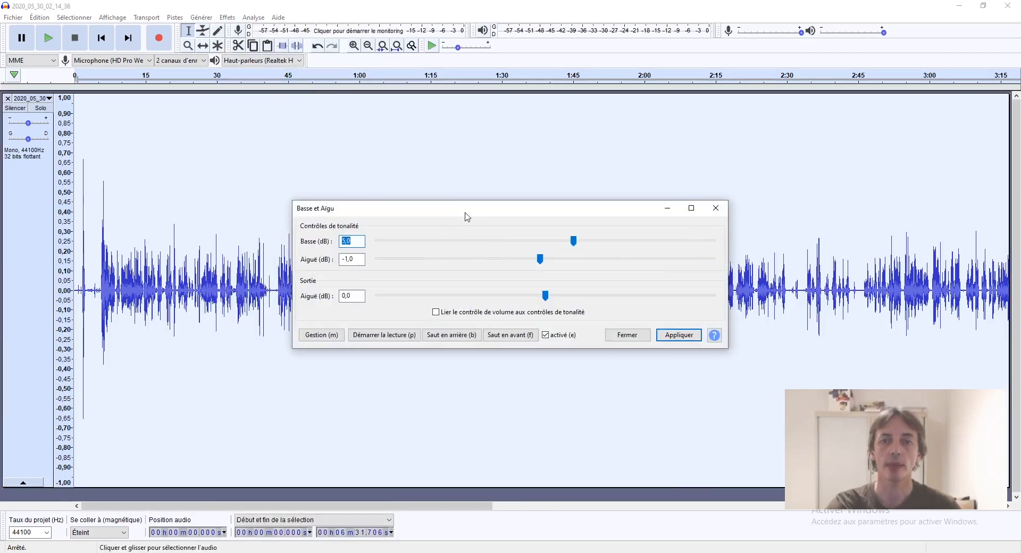
click(574, 242)
drag(577, 244, 508, 261)
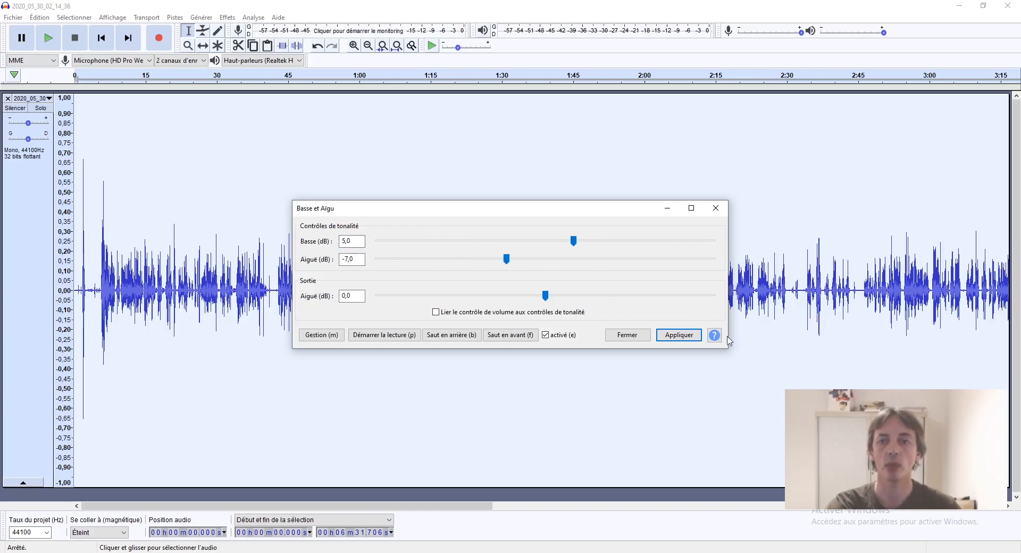
click(676, 335)
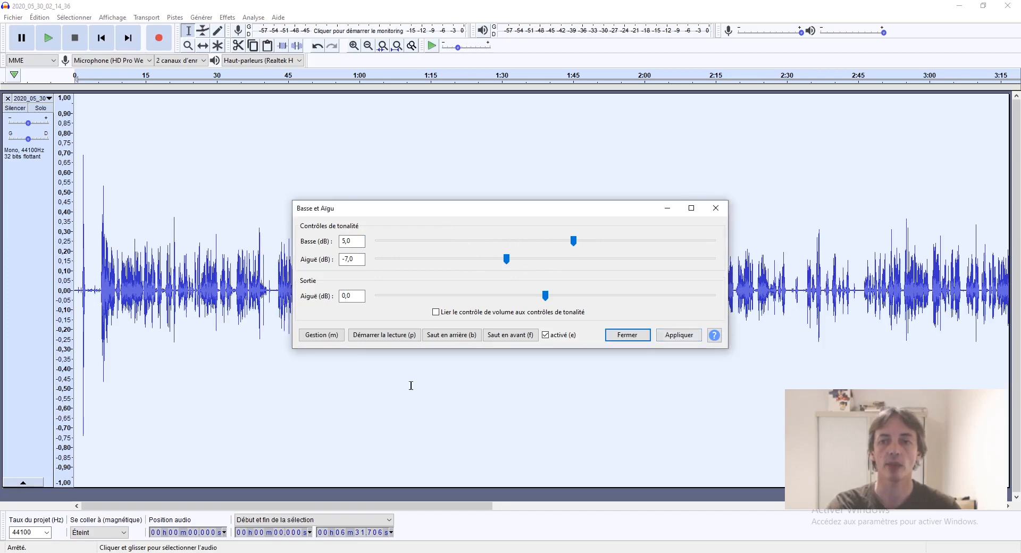
click(686, 338)
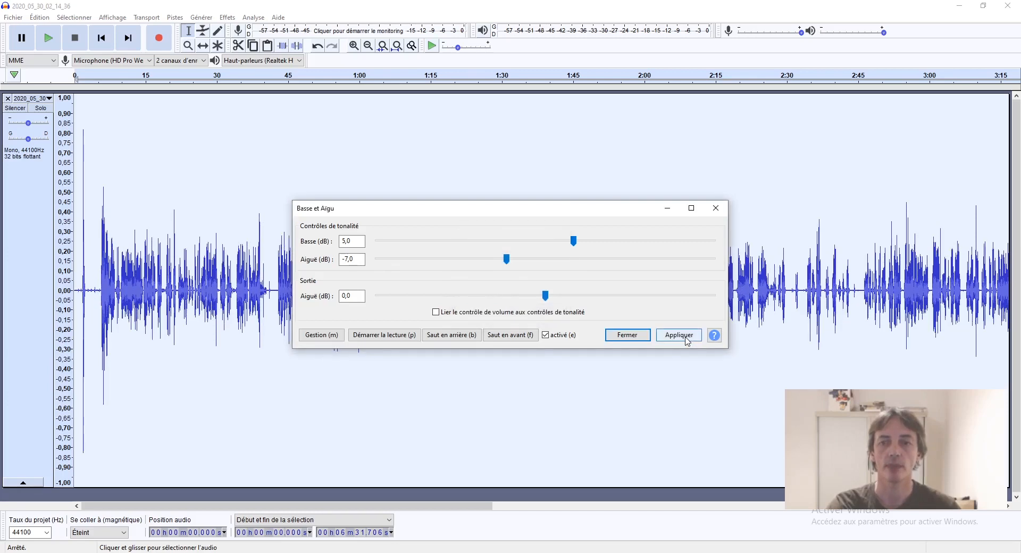
click(623, 335)
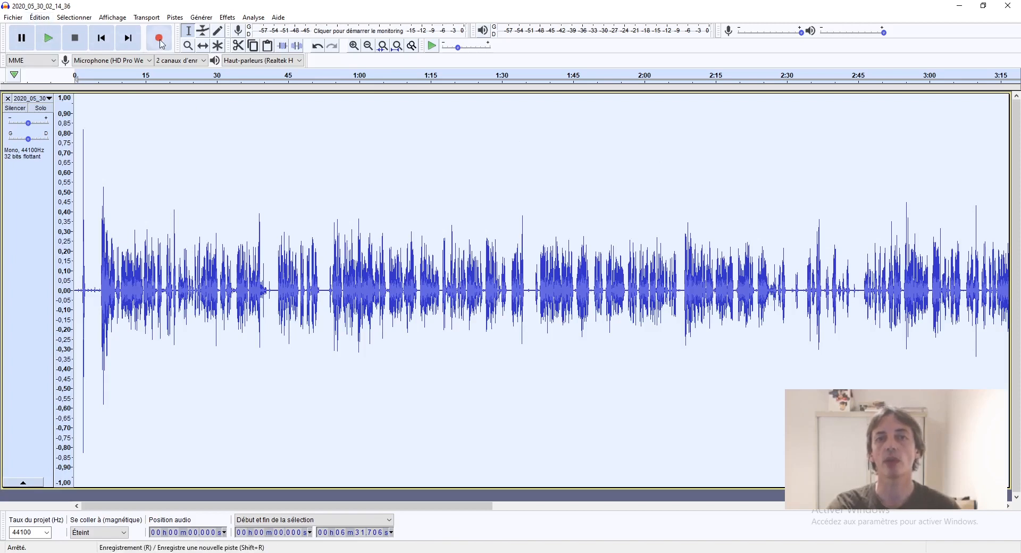
Step: Open the list of export formats for the cleaned recording
click(13, 19)
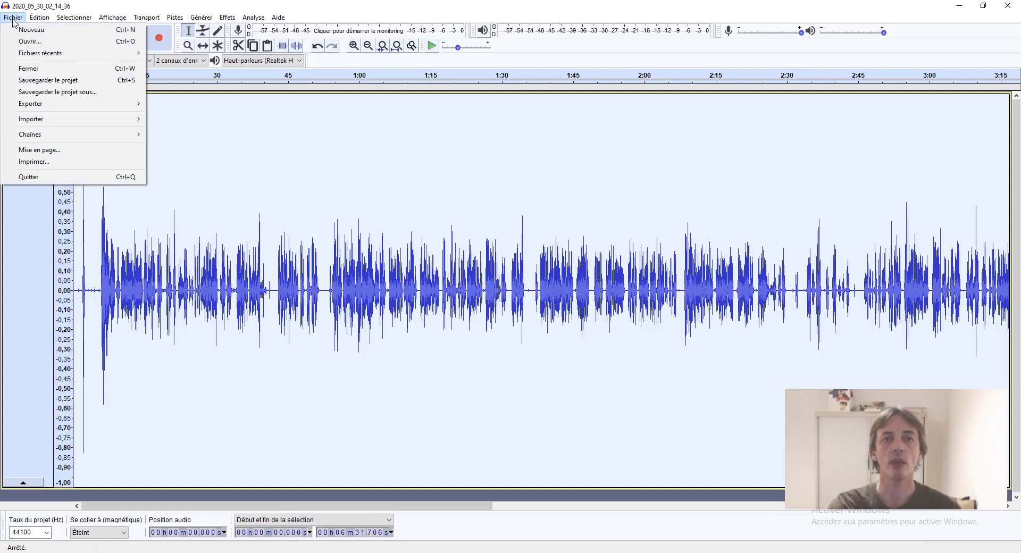
mouse_move(59, 104)
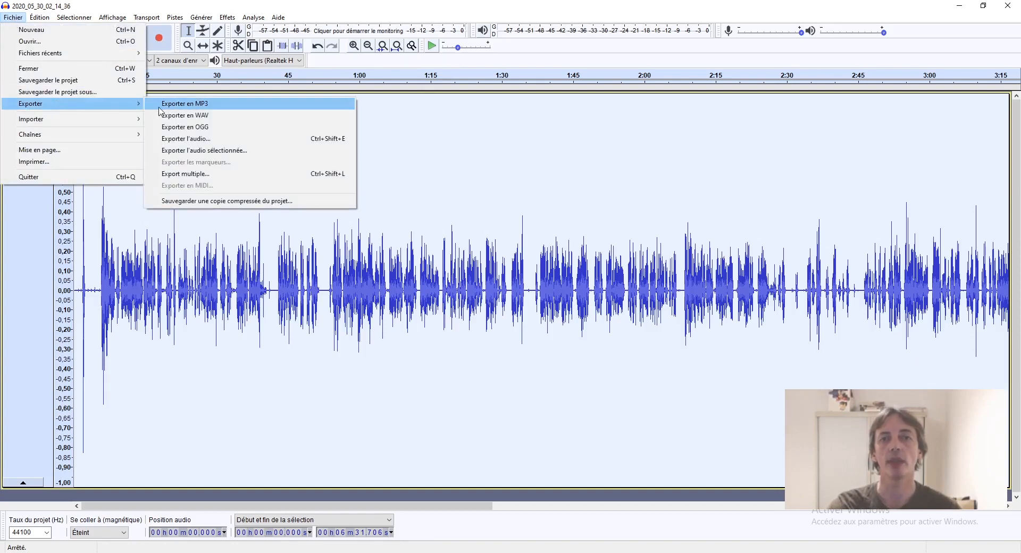